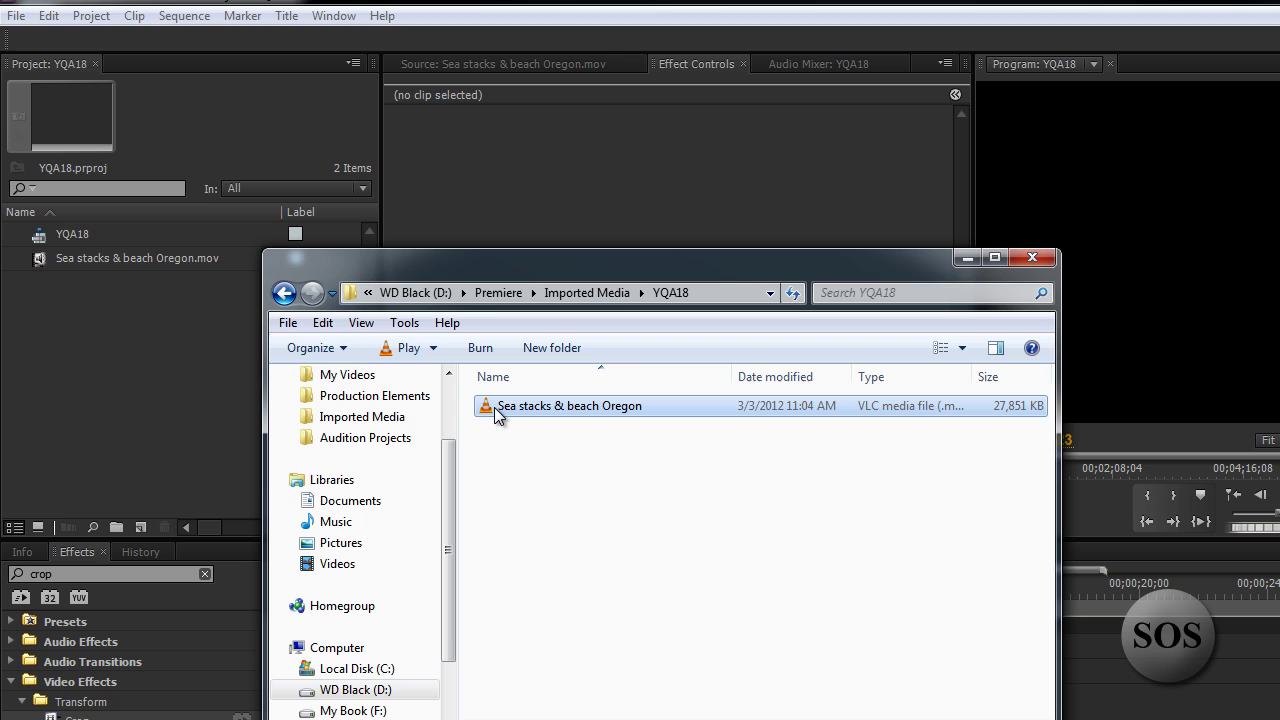
# Import Sea stacks & beach Oregon.mov from Explorer and delete the duplicate project entry
pyautogui.moveTo(497, 414); pyautogui.dragTo(100, 400)
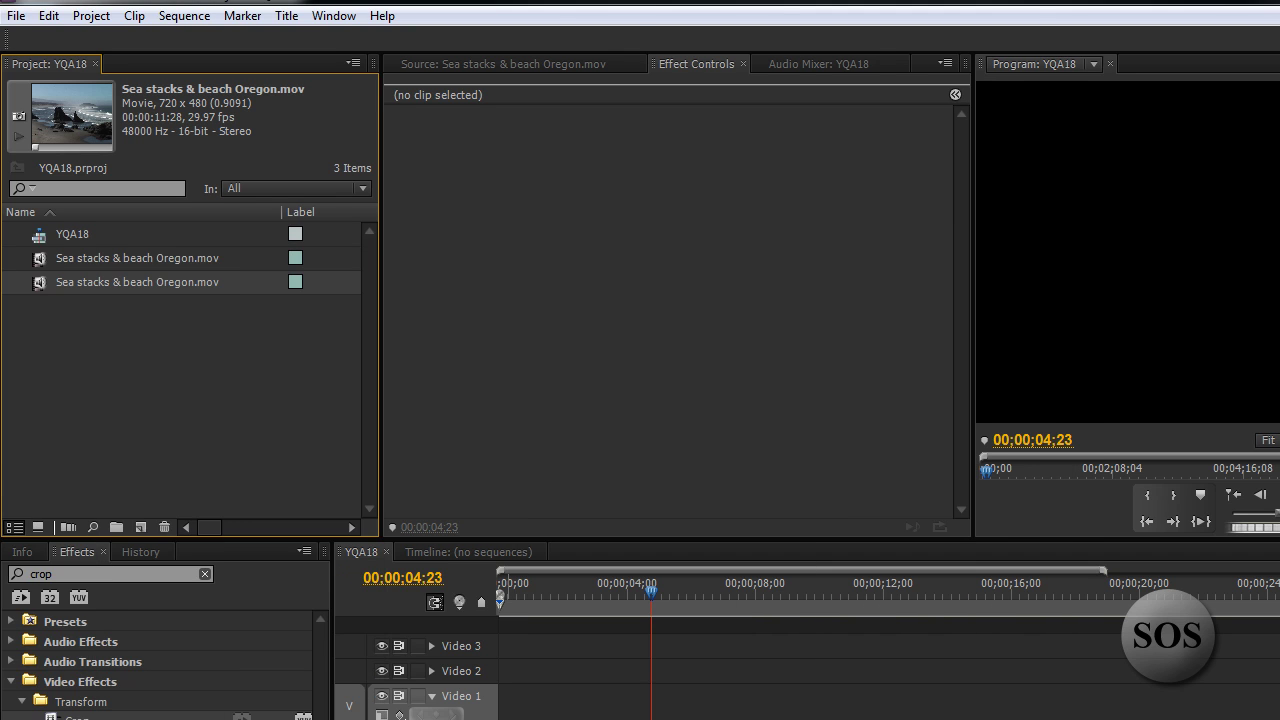
pyautogui.click(59, 332)
pyautogui.click(36, 288)
pyautogui.press('Delete')
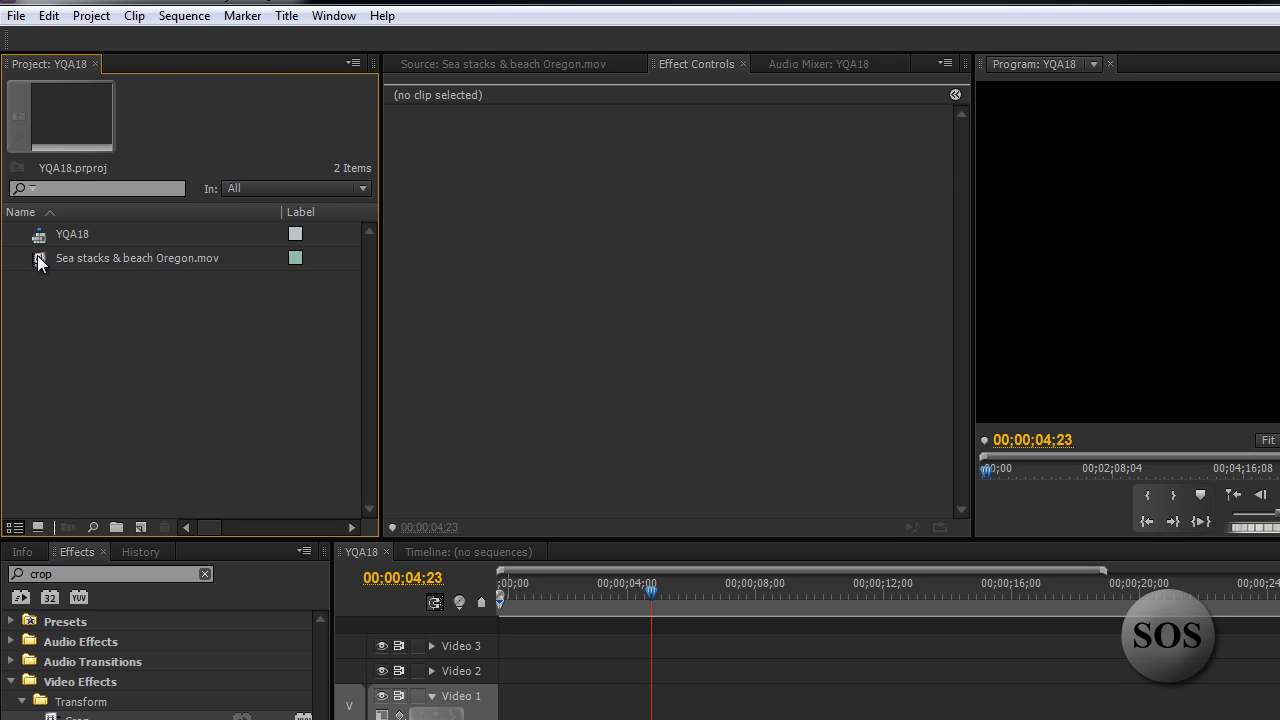
pyautogui.click(40, 263)
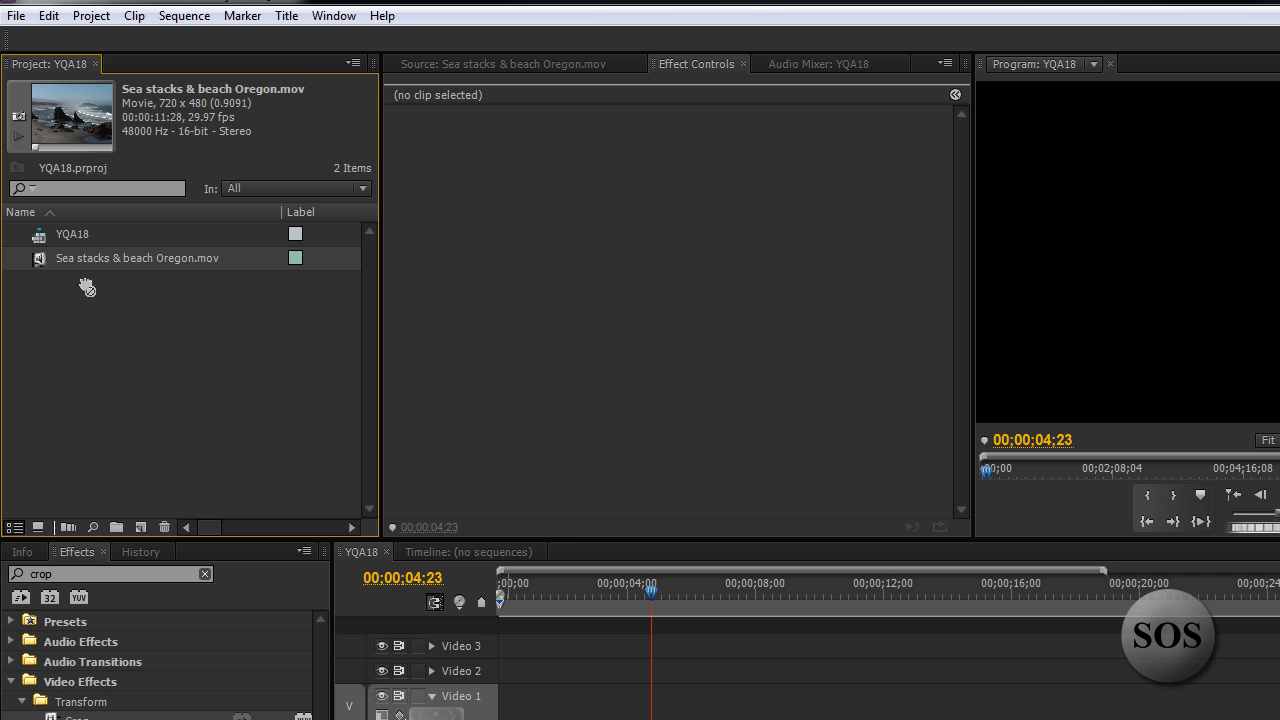
# Preview the Sea stacks clip and place it at the start of YQA18 on Video 1/Audio 1
pyautogui.doubleClick(38, 260)
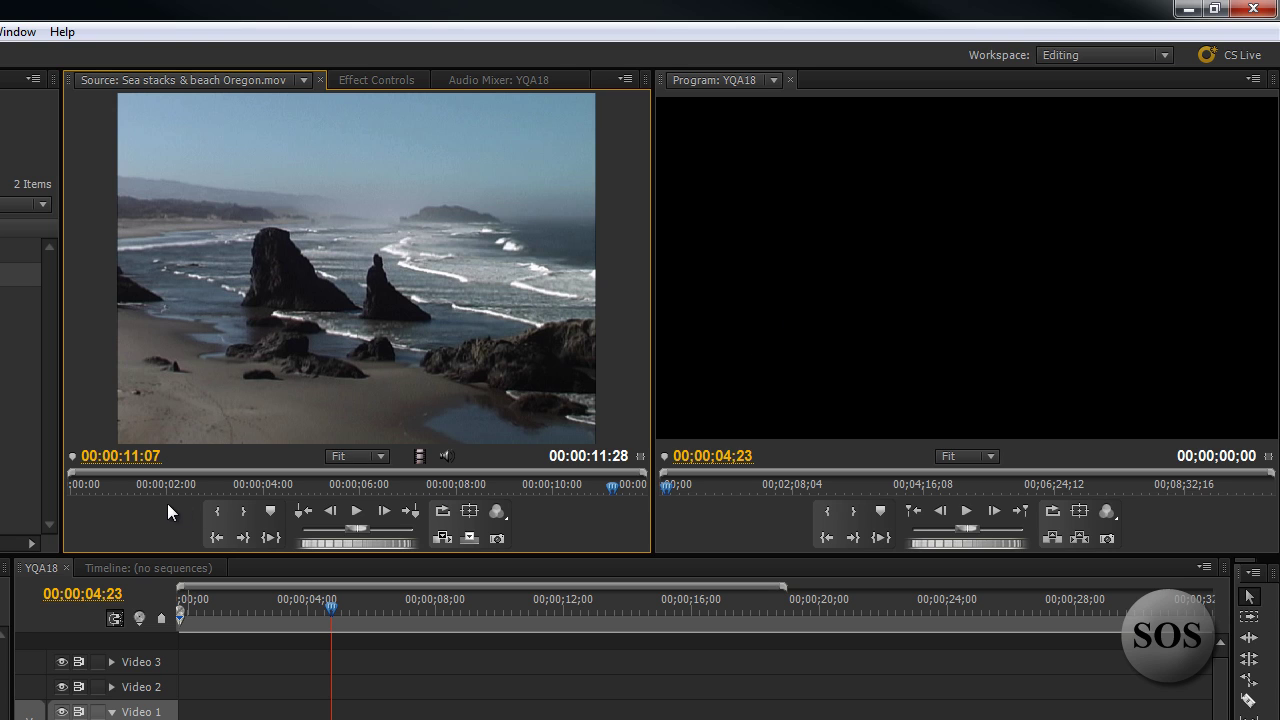
pyautogui.moveTo(209, 612); pyautogui.dragTo(173, 617)
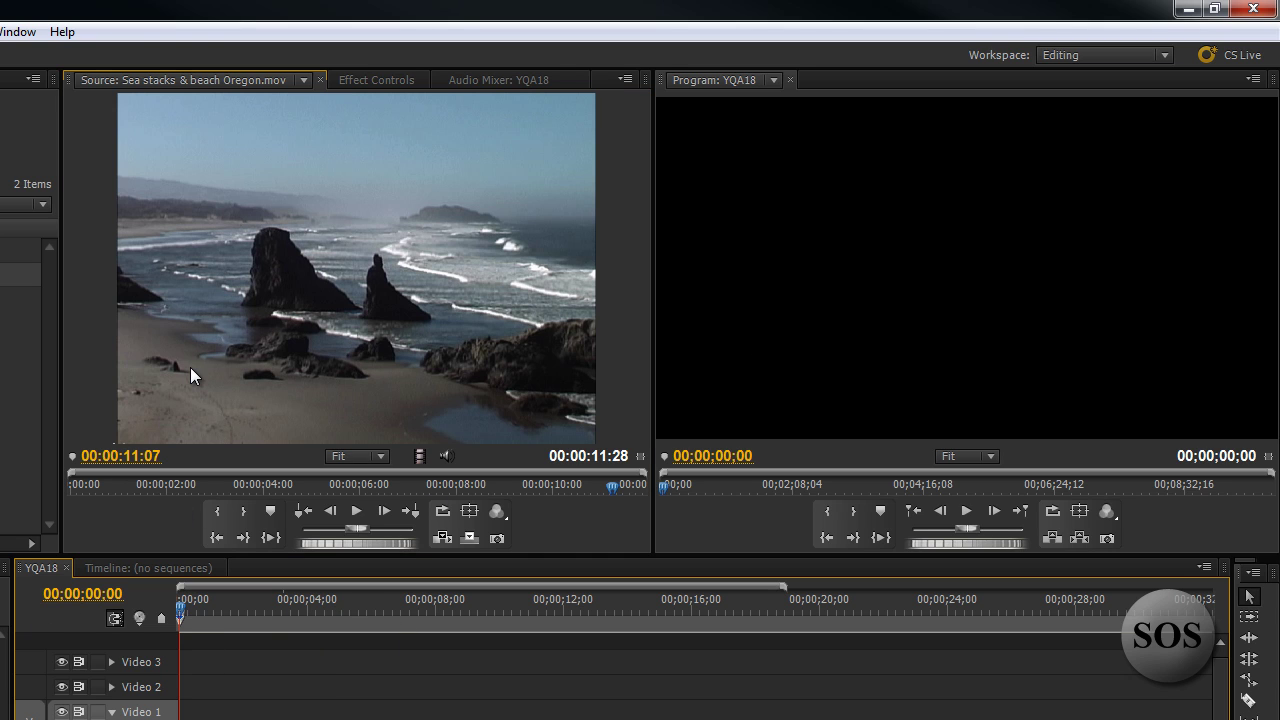
pyautogui.moveTo(281, 290); pyautogui.dragTo(225, 707)
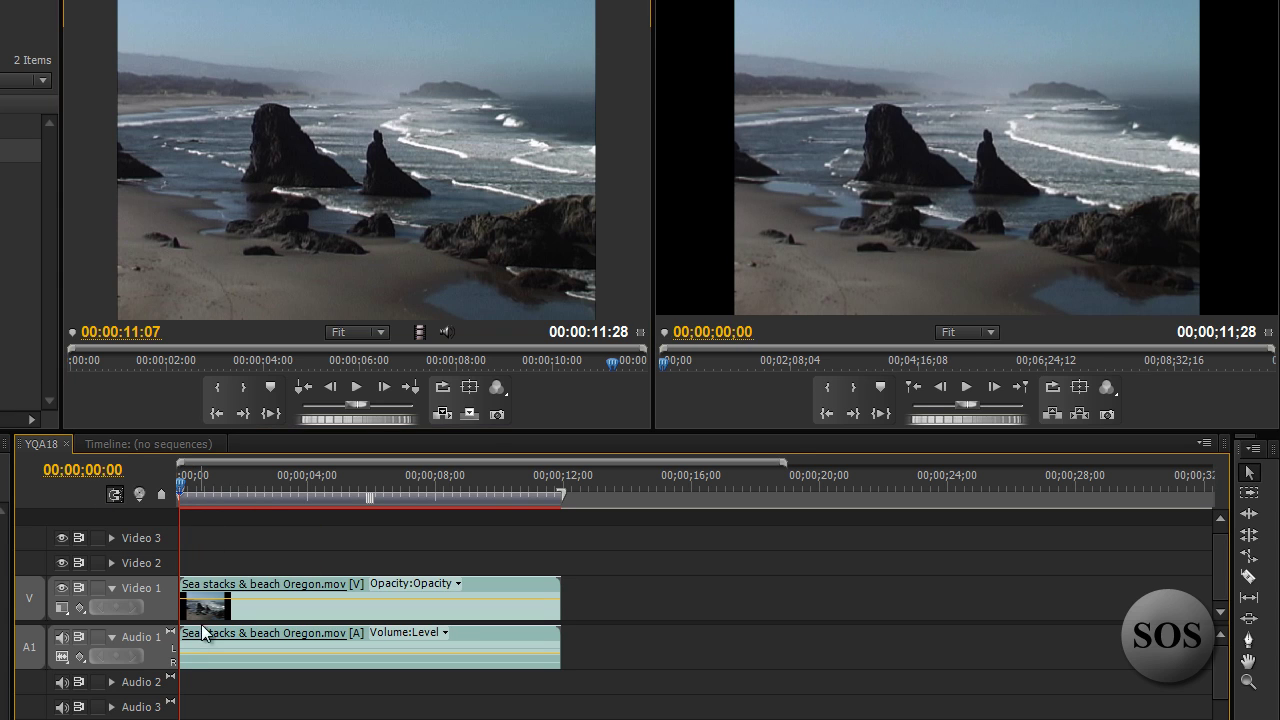
# Unlink the timeline clip's audio and overwrite a second copy just after it
pyautogui.rightClick(197, 606)
pyautogui.click(252, 209)
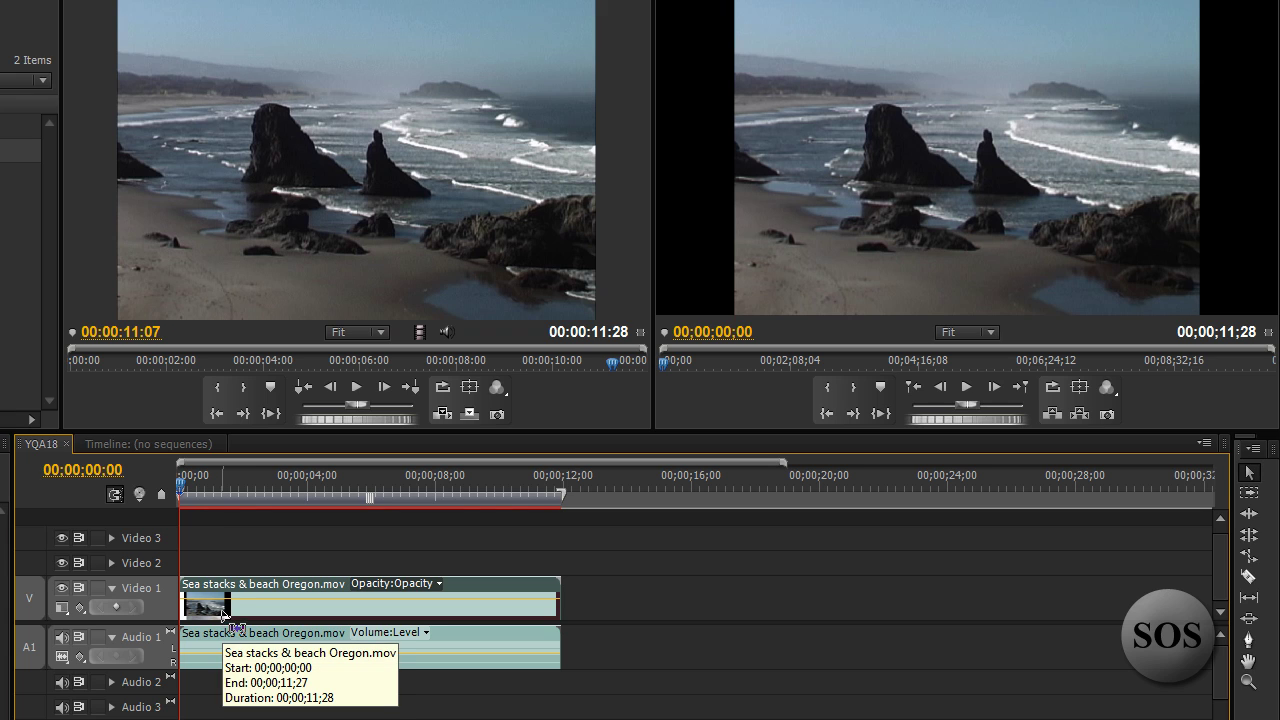
pyautogui.click(575, 486)
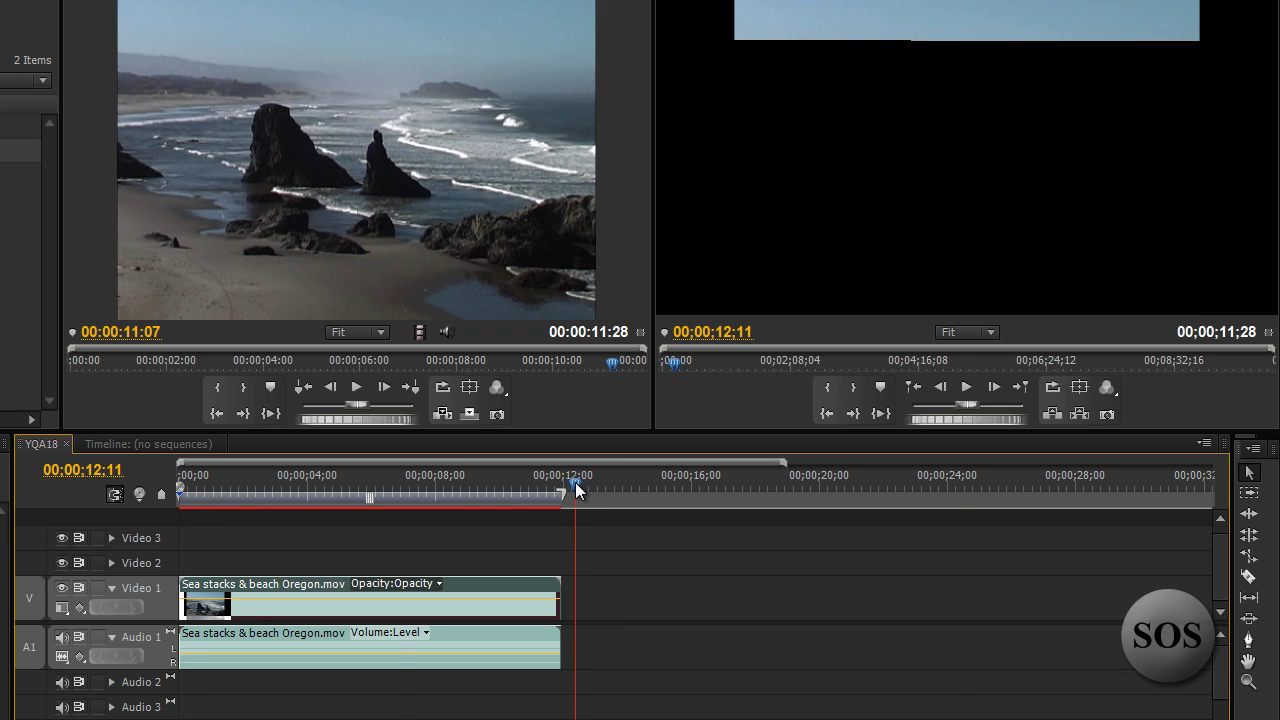
pyautogui.press('.')
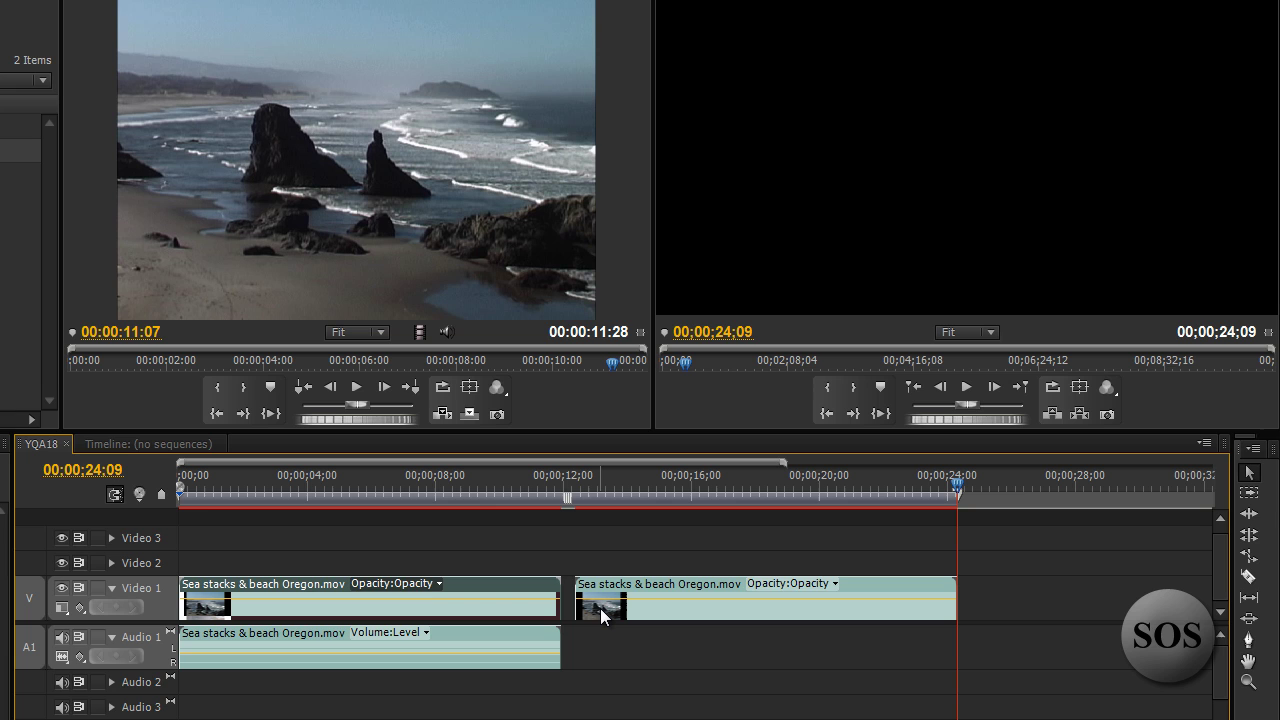
# Move the second copy onto Video 2 at 00;00;00;00 and scrub the sequence to preview
pyautogui.moveTo(600, 608); pyautogui.dragTo(202, 583)
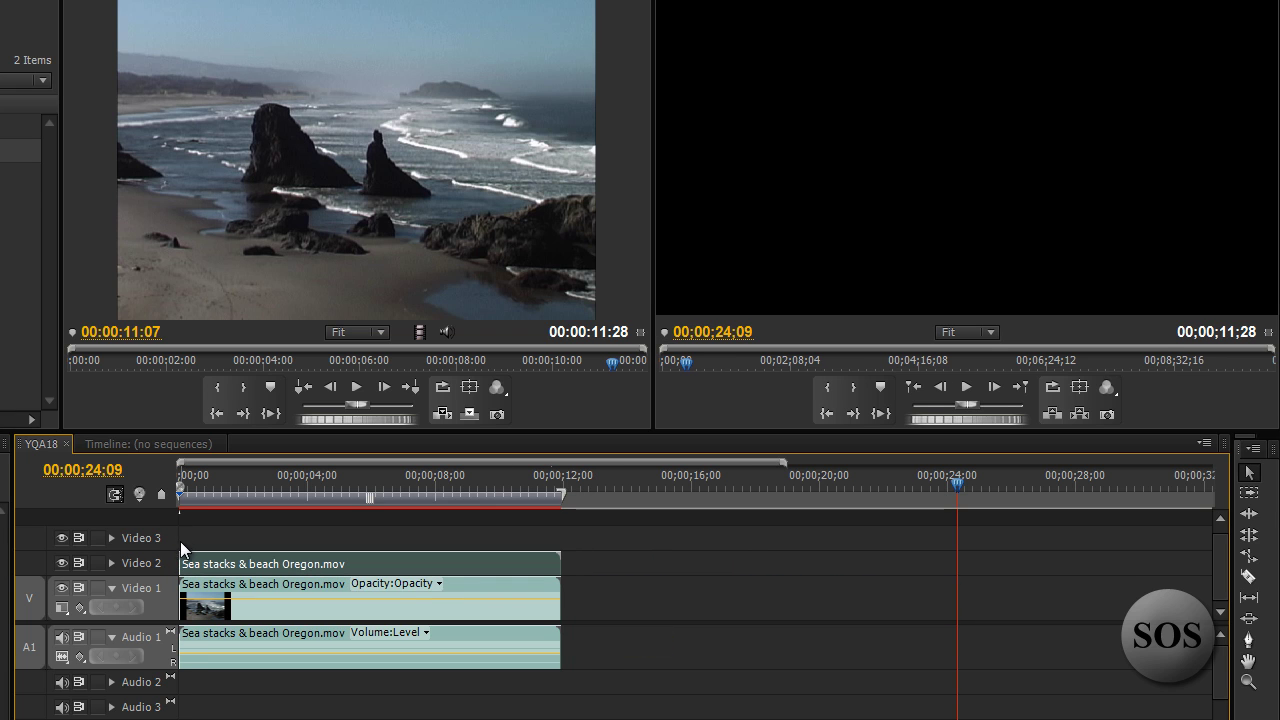
pyautogui.moveTo(206, 487); pyautogui.dragTo(596, 490)
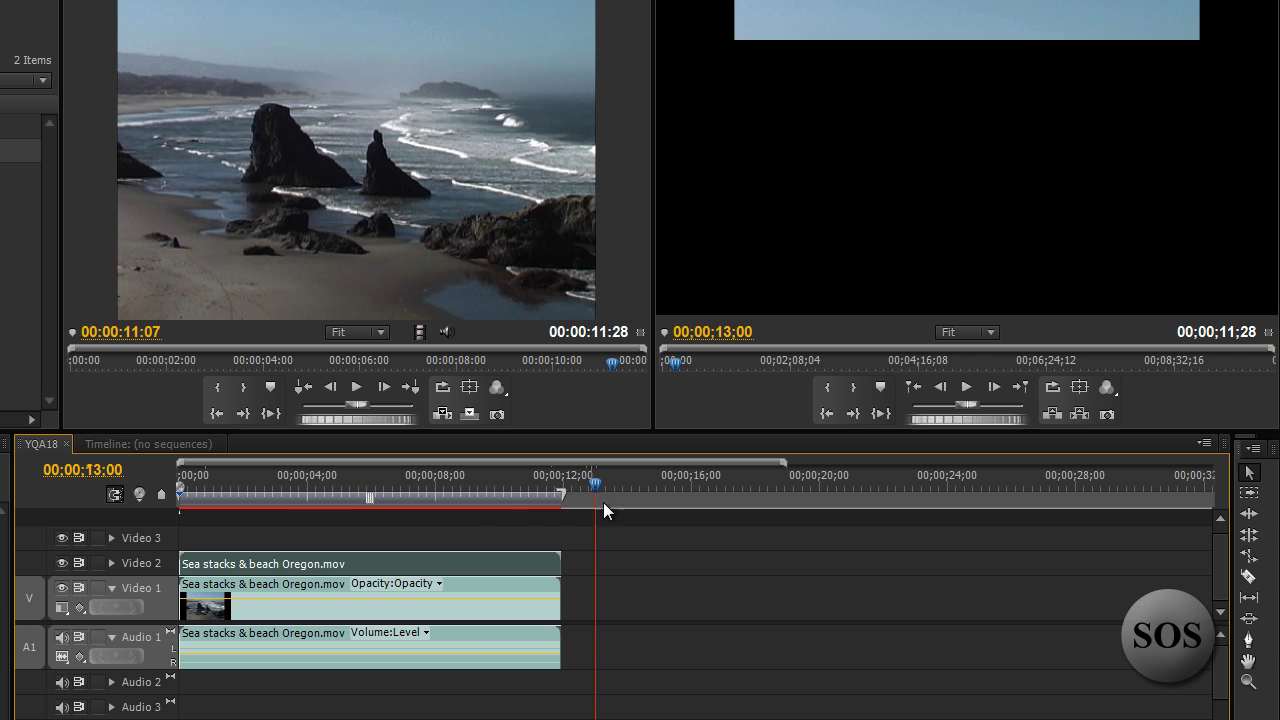
pyautogui.moveTo(428, 484); pyautogui.dragTo(118, 495)
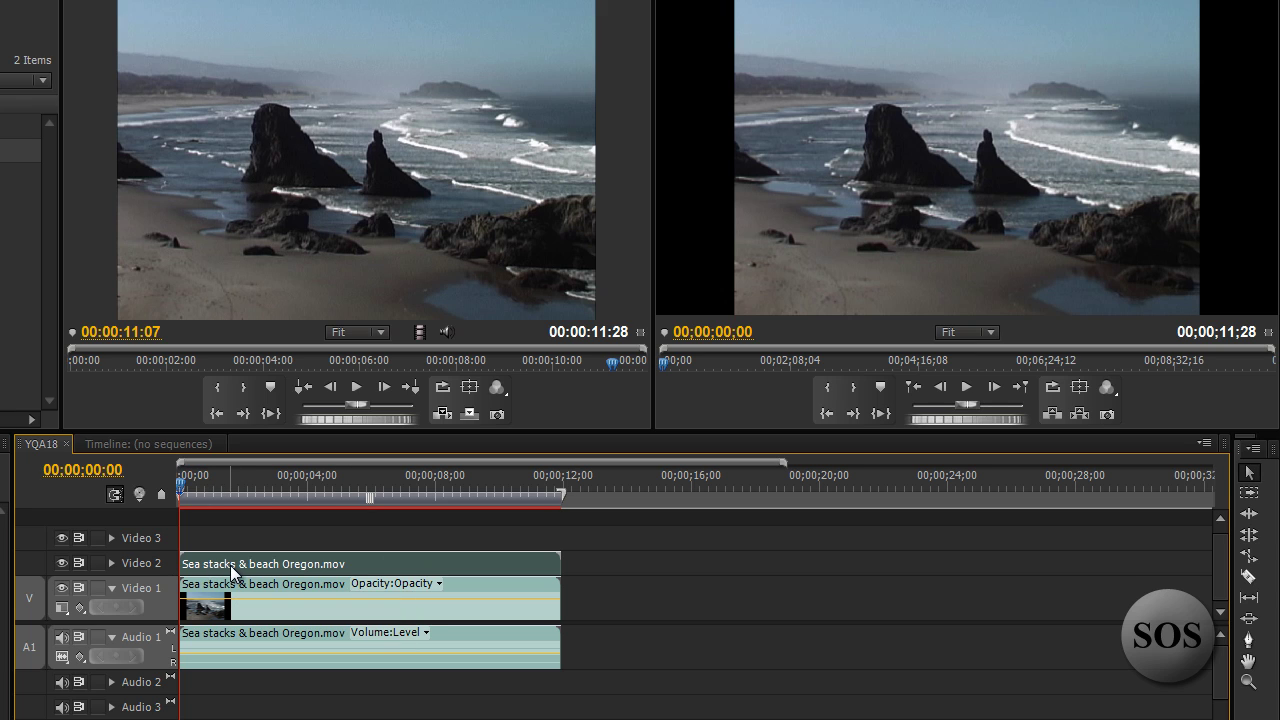
# Raise the Video 1 clip's Motion Scale from 100.0 to 137.0 in Effect Controls
pyautogui.click(236, 605)
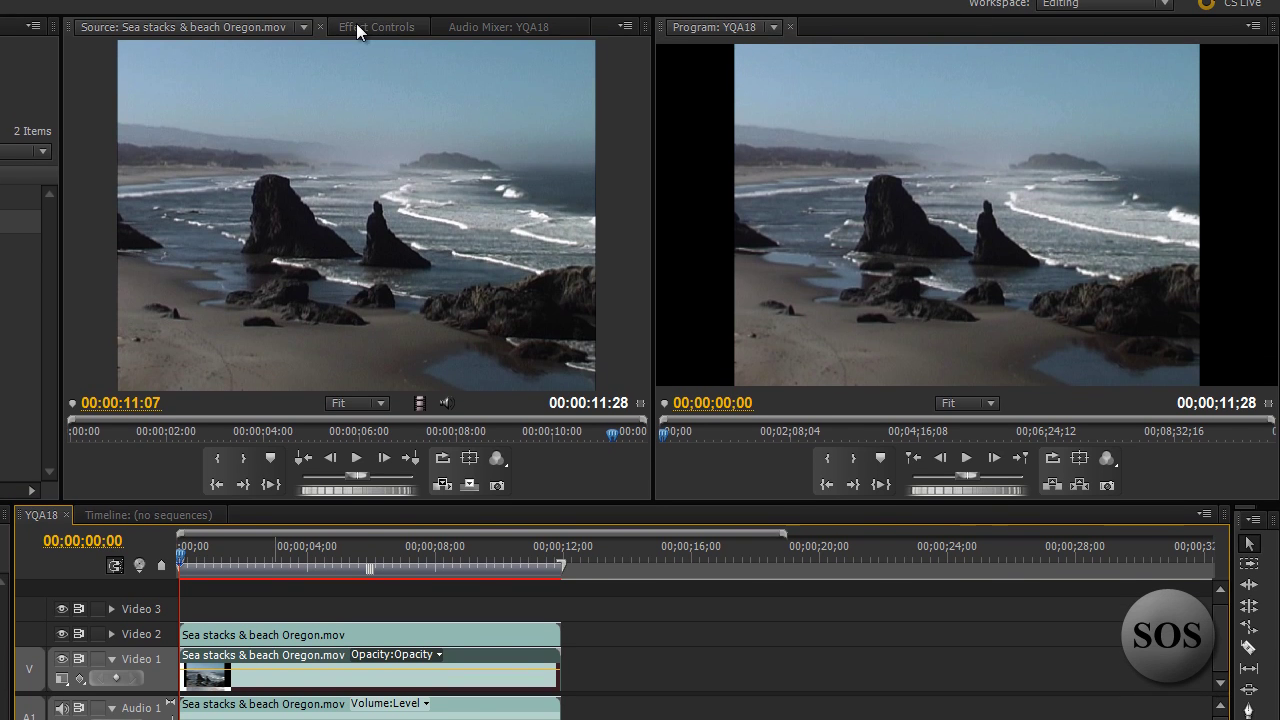
pyautogui.click(356, 27)
pyautogui.click(72, 99)
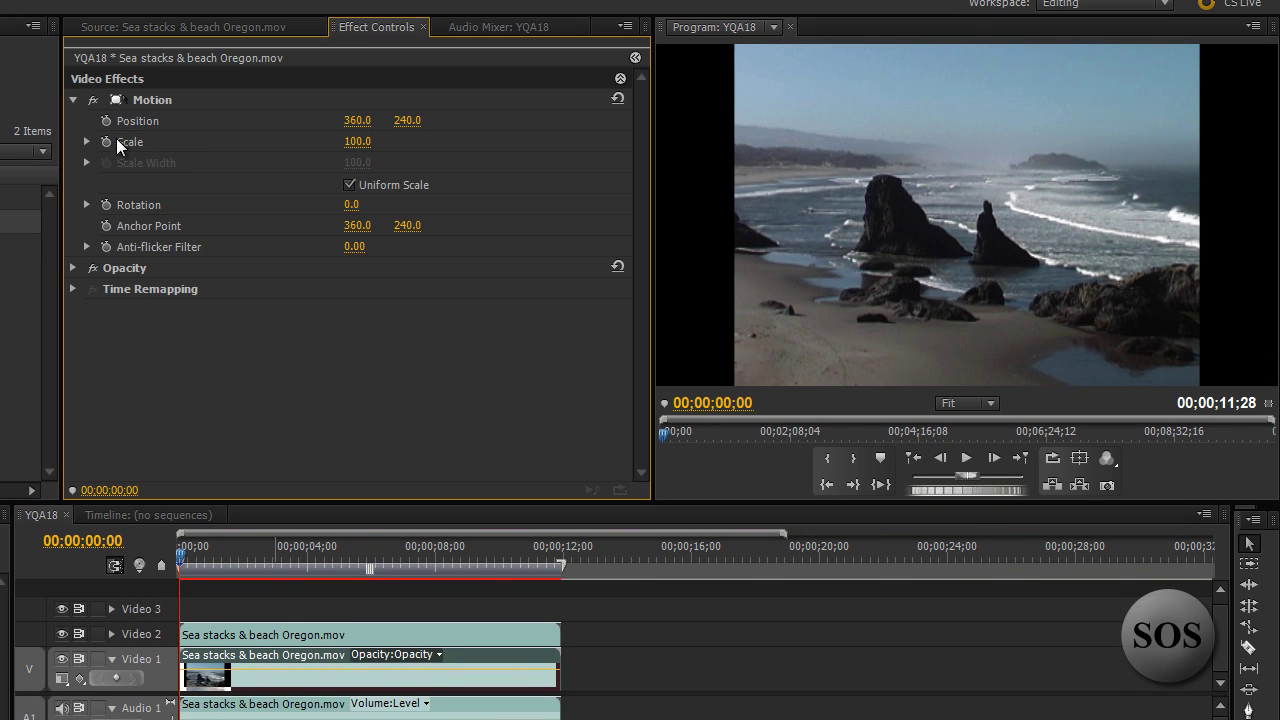
pyautogui.moveTo(352, 146); pyautogui.dragTo(388, 138)
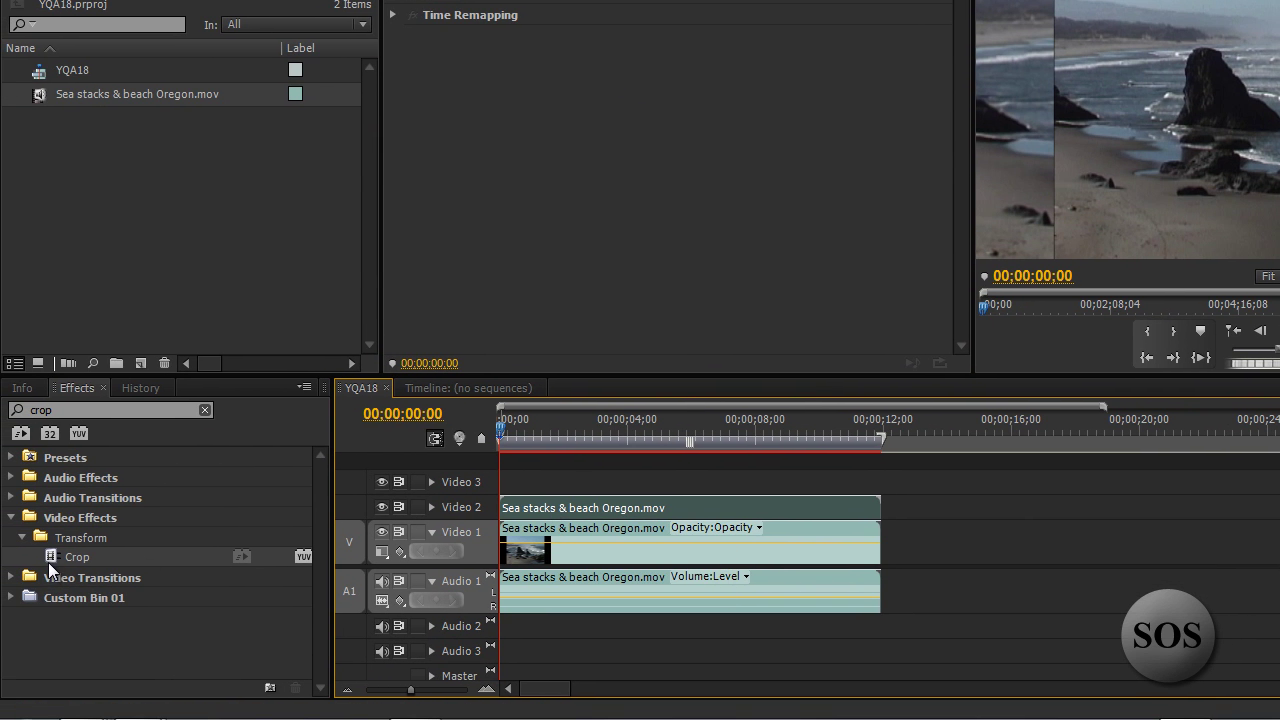
# Apply Crop to the Video 2 clip with Left and Right at 0.2%, toggling it to compare
pyautogui.moveTo(54, 556); pyautogui.dragTo(562, 510)
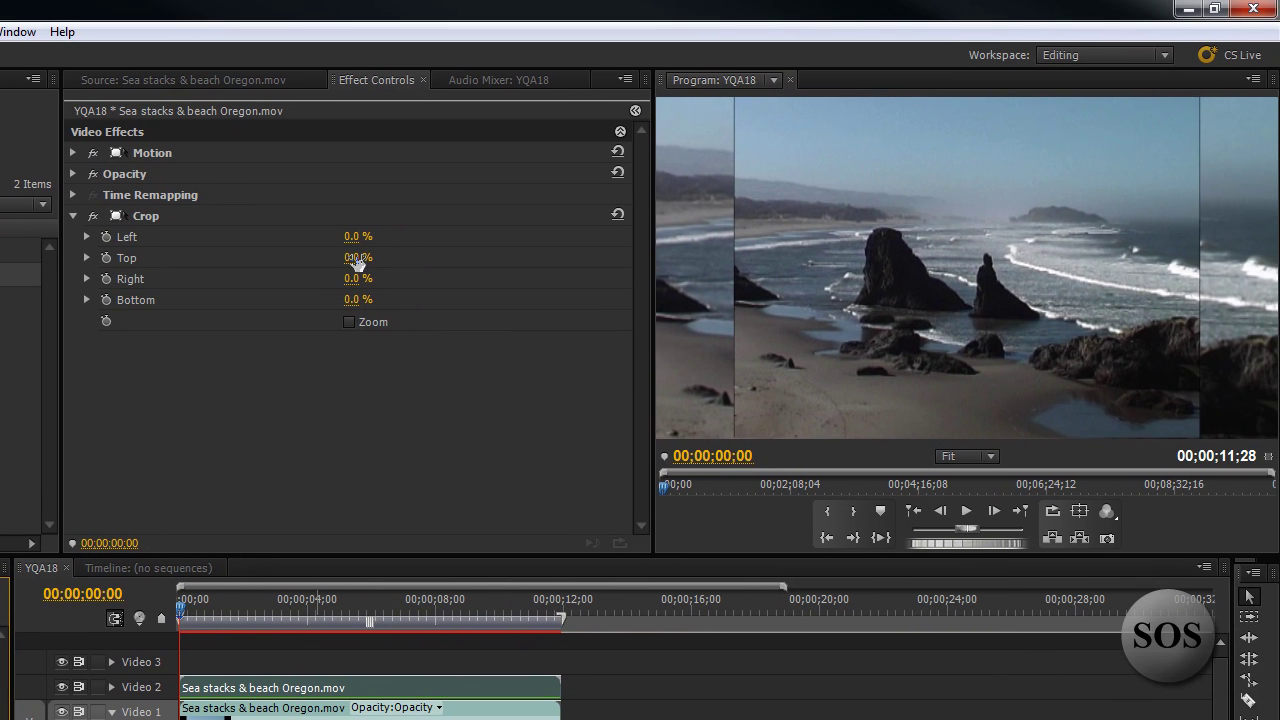
pyautogui.click(358, 258)
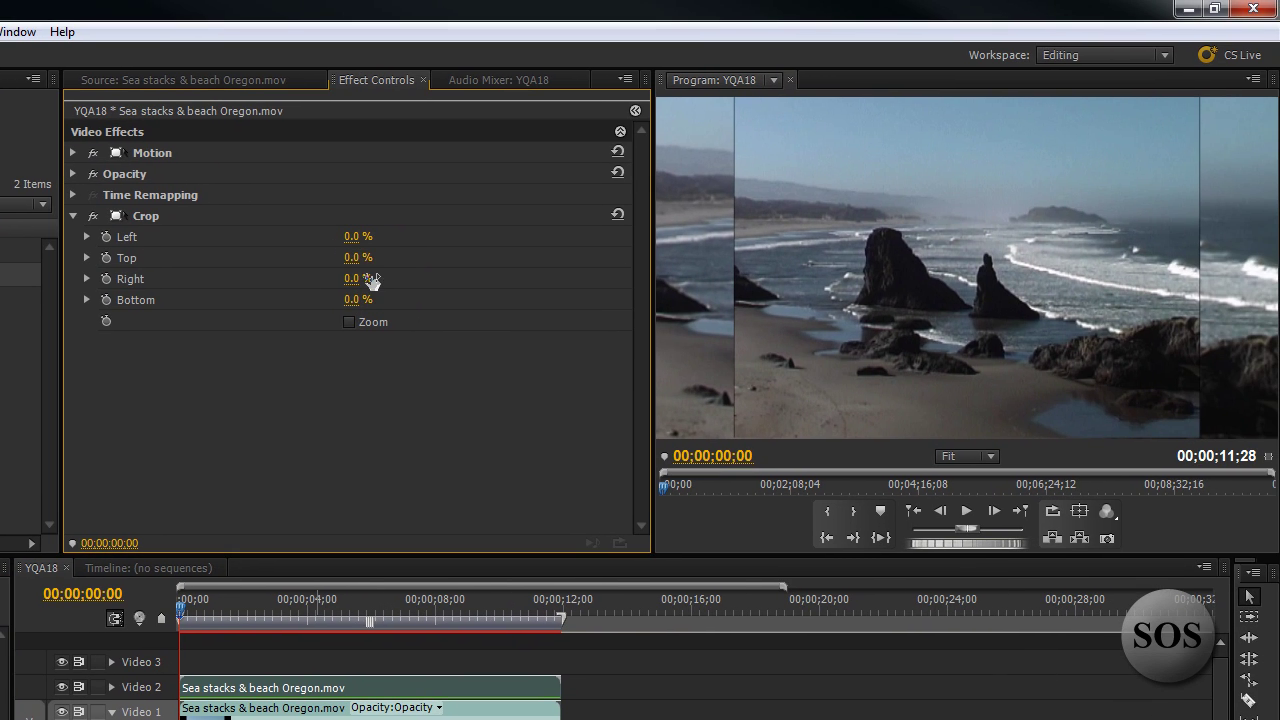
pyautogui.click(362, 278)
pyautogui.write('.2')
pyautogui.press('Return')
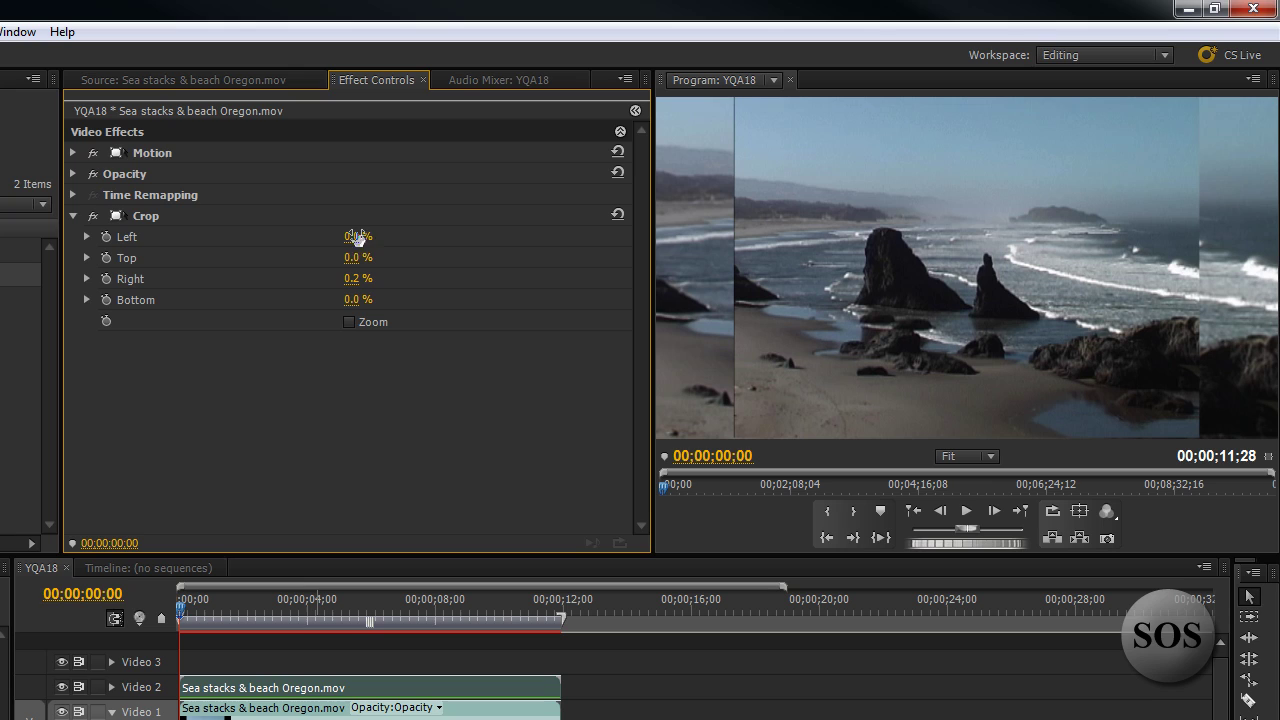
pyautogui.click(357, 236)
pyautogui.write('.2')
pyautogui.press('Return')
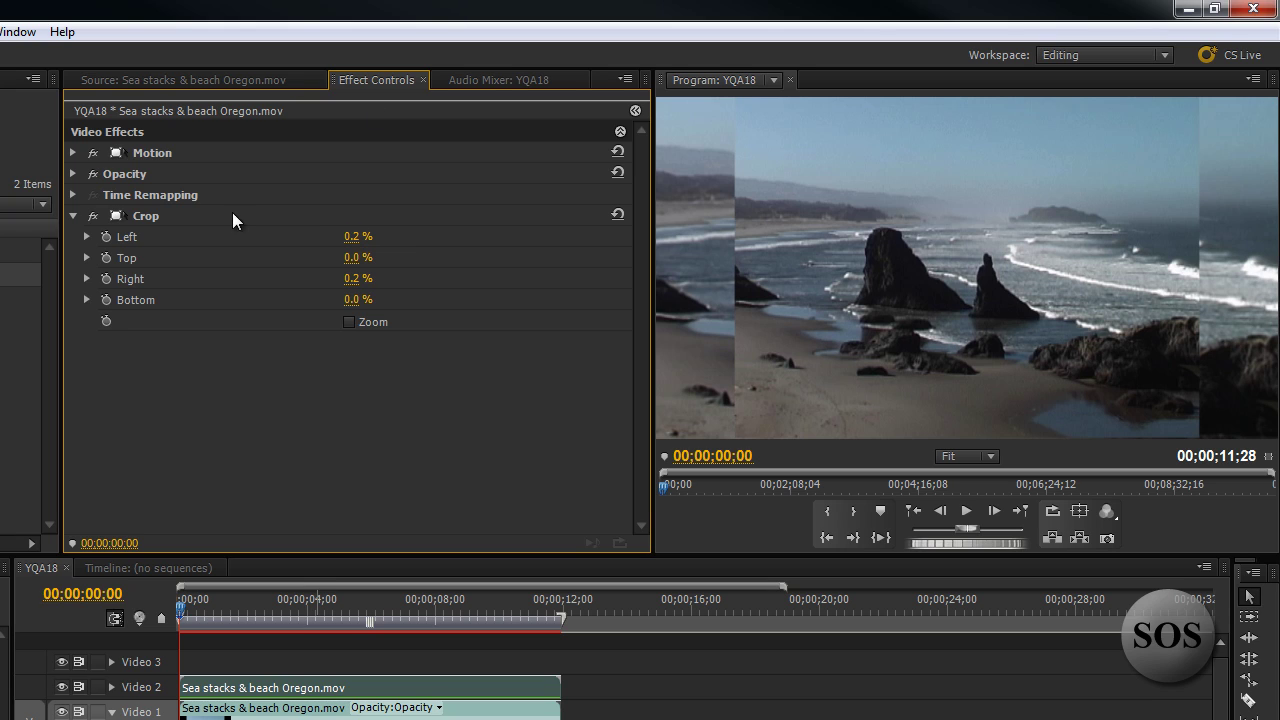
pyautogui.click(87, 215)
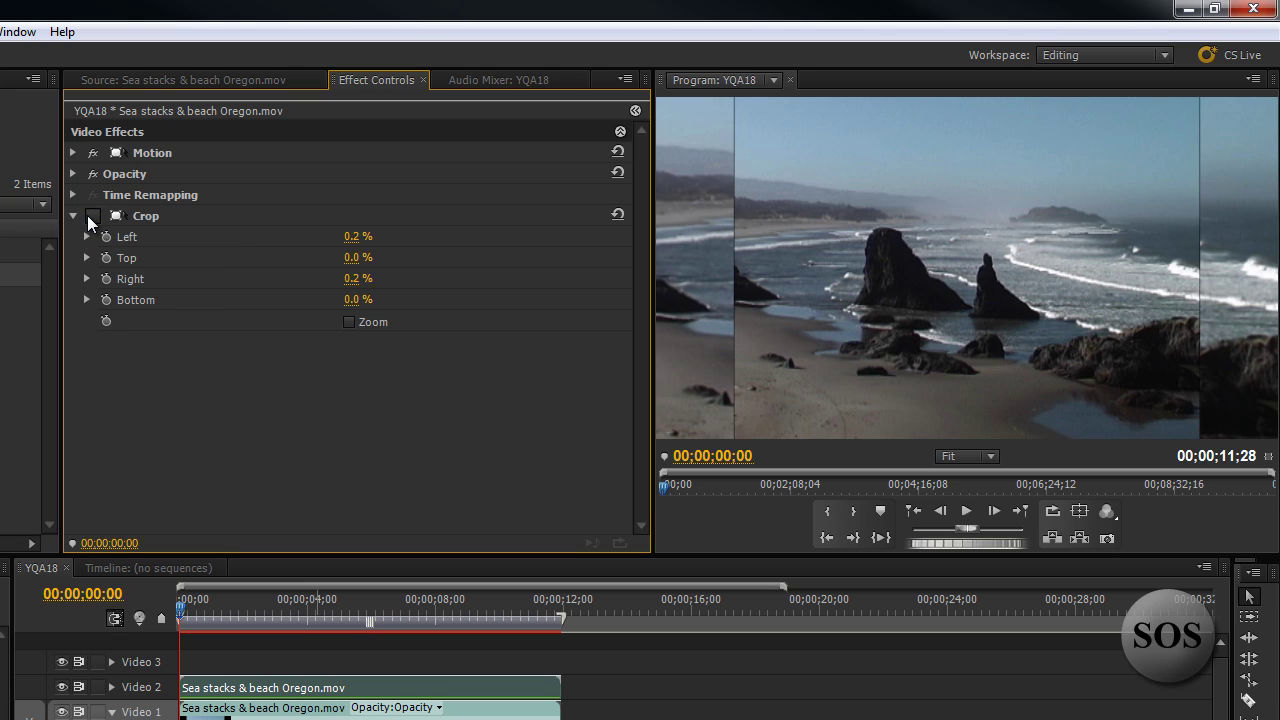
pyautogui.click(87, 215)
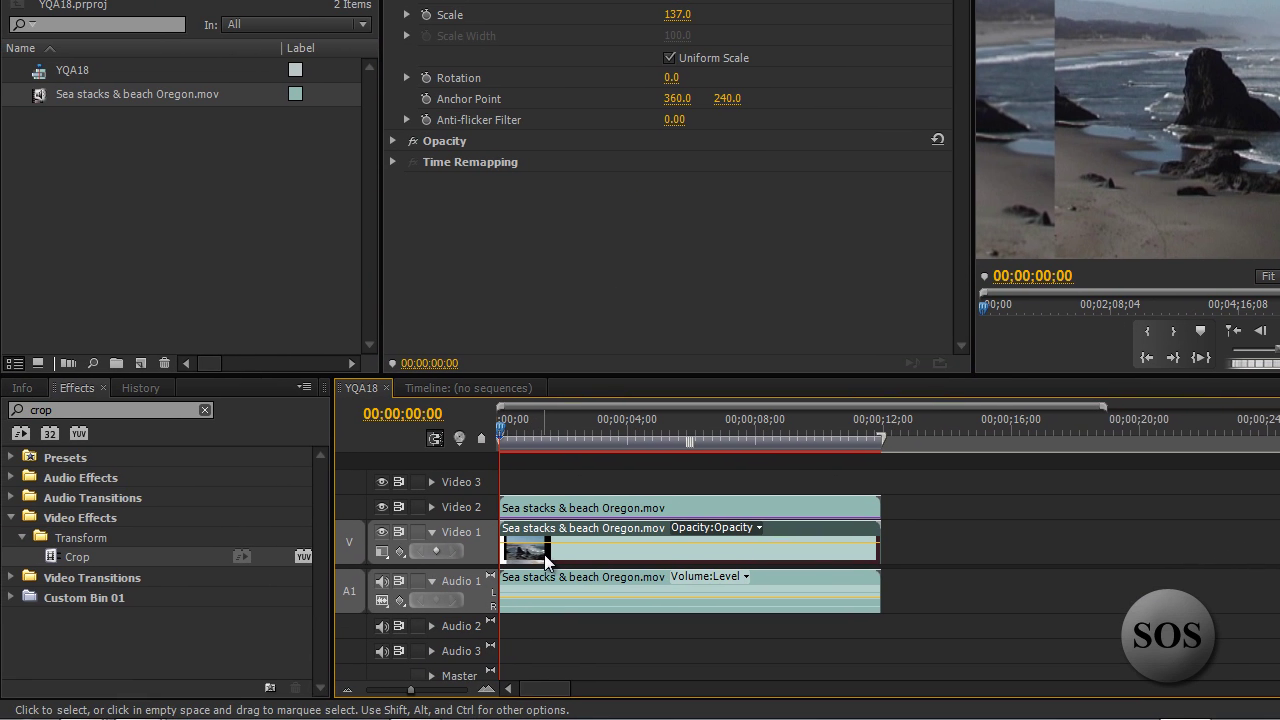
# Find Gaussian Blur via a 'blu' search, apply it to the Video 1 clip, and set Blurriness 11.0
pyautogui.click(93, 411)
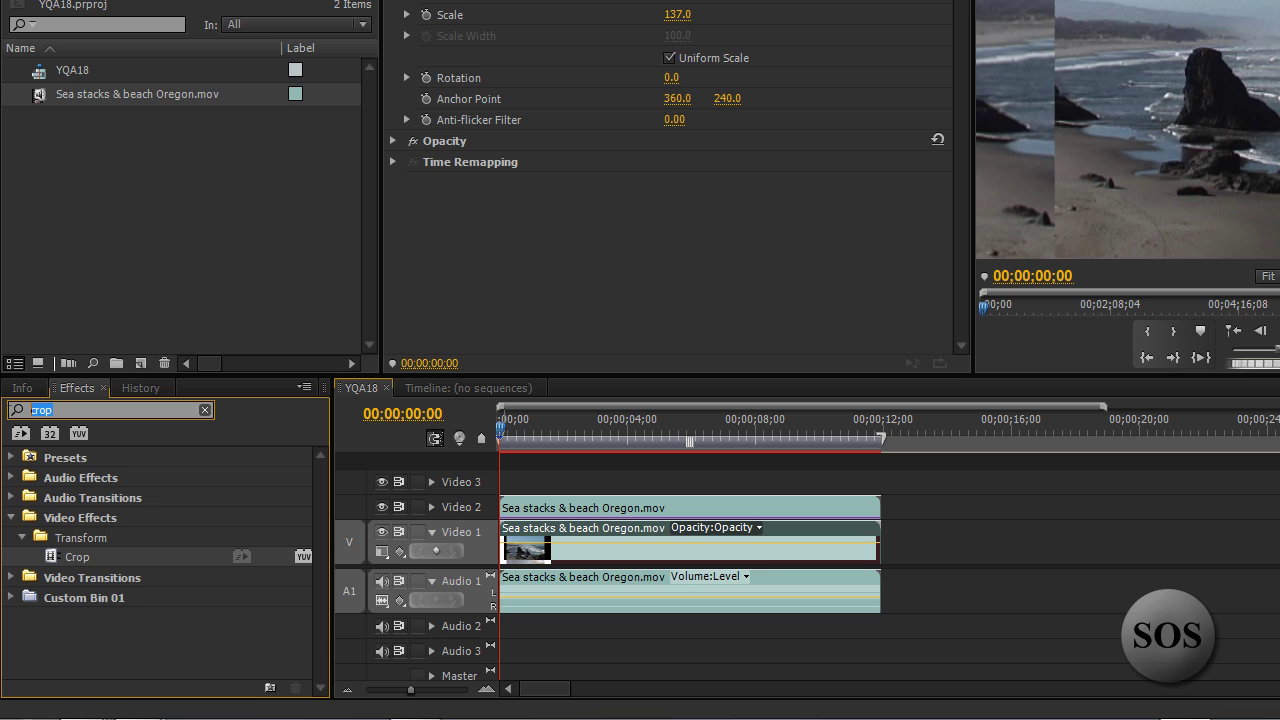
pyautogui.write('blur')
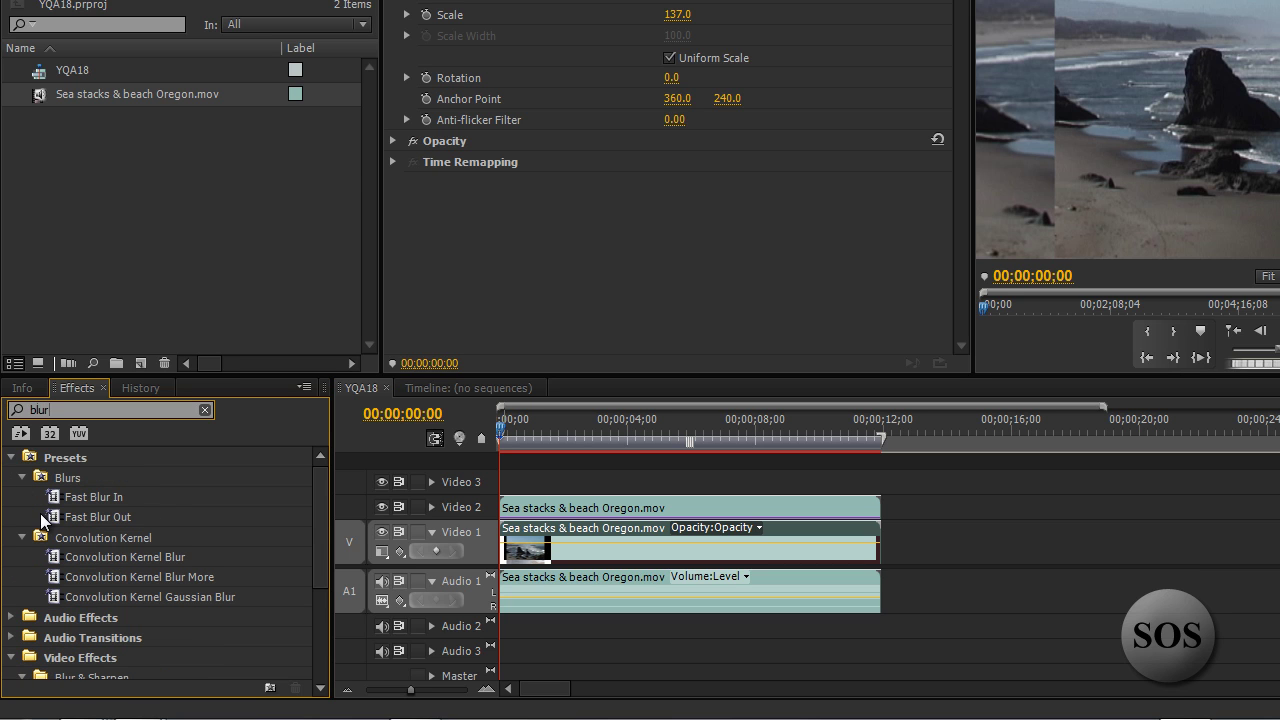
pyautogui.scroll(-3, 38, 515)
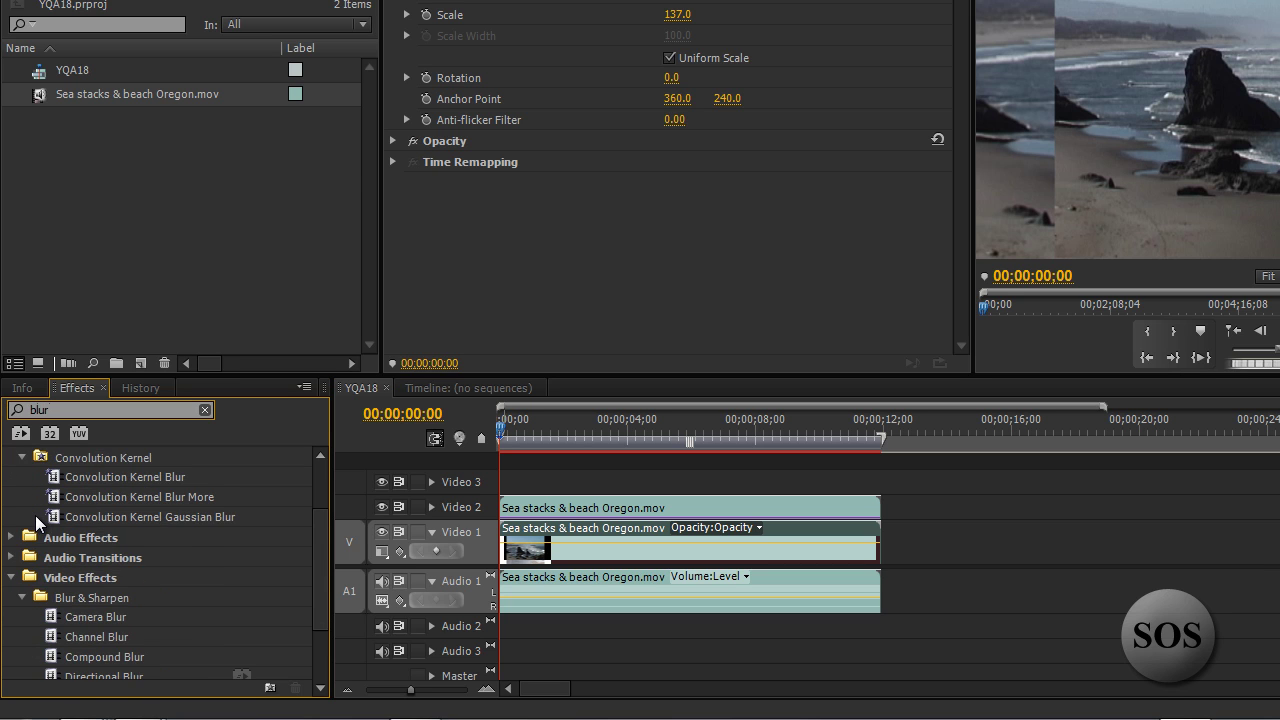
pyautogui.moveTo(52, 629); pyautogui.dragTo(576, 543)
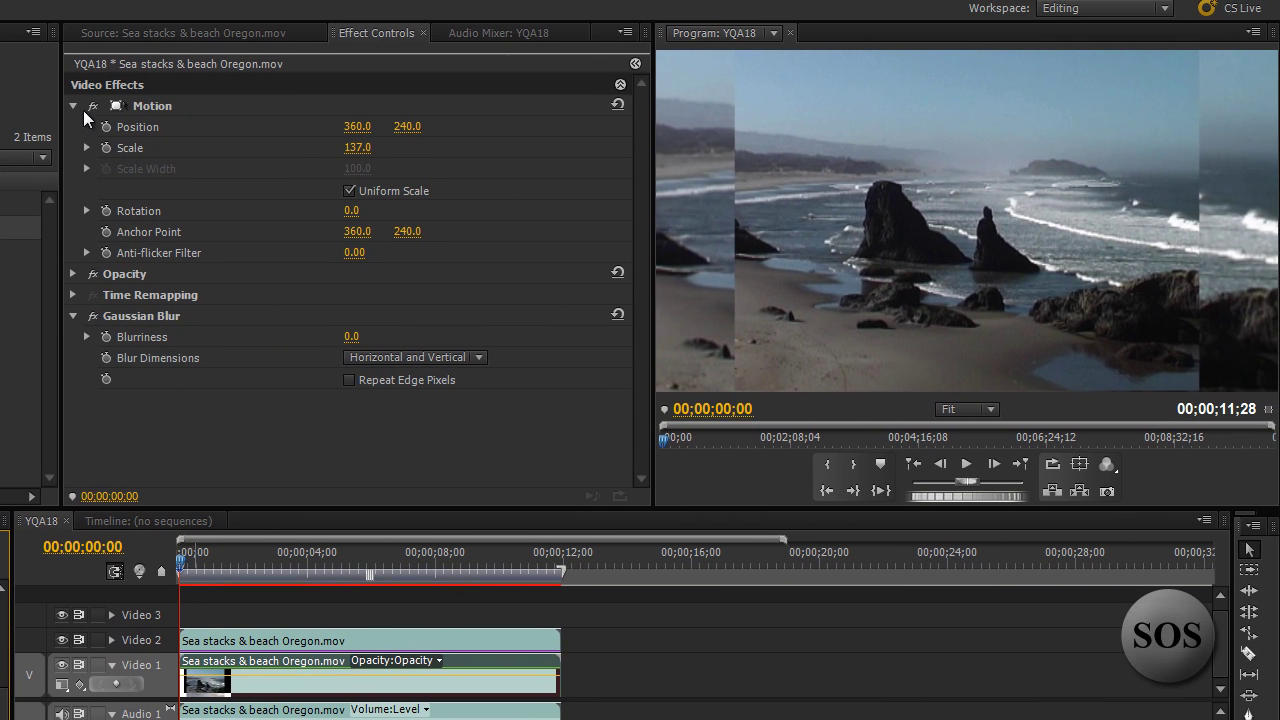
pyautogui.click(73, 106)
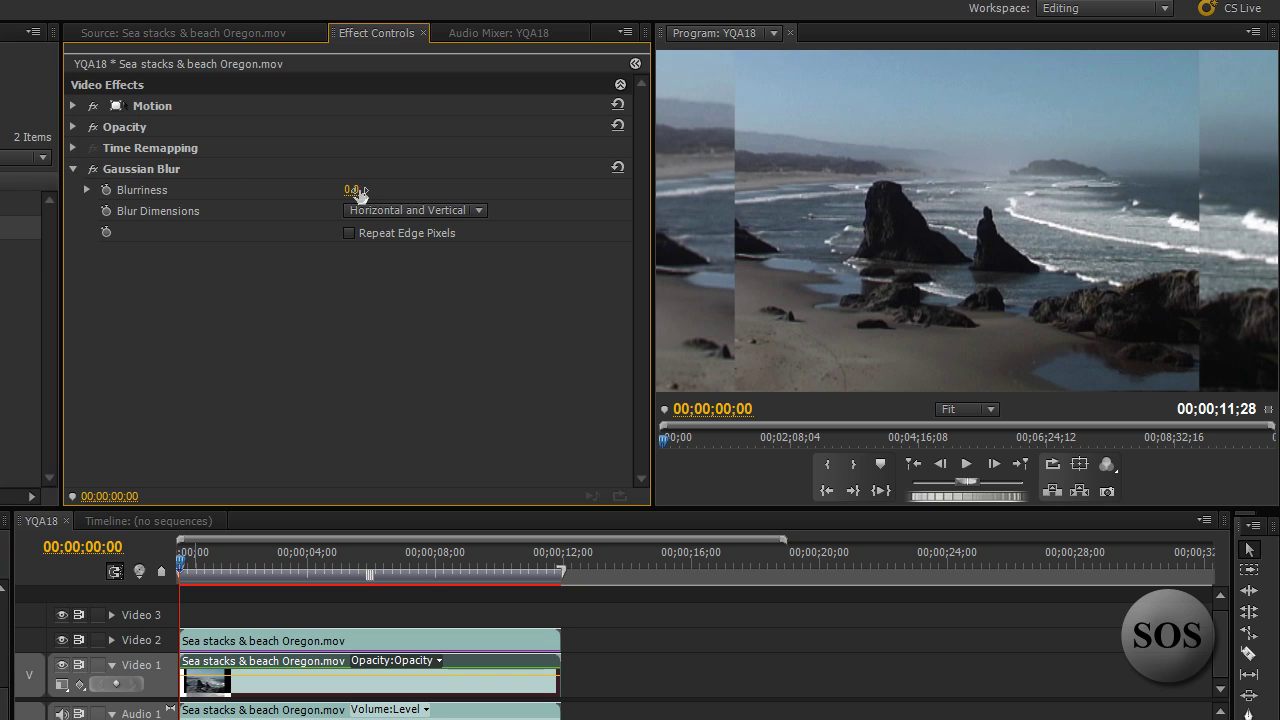
pyautogui.moveTo(356, 193); pyautogui.dragTo(431, 180)
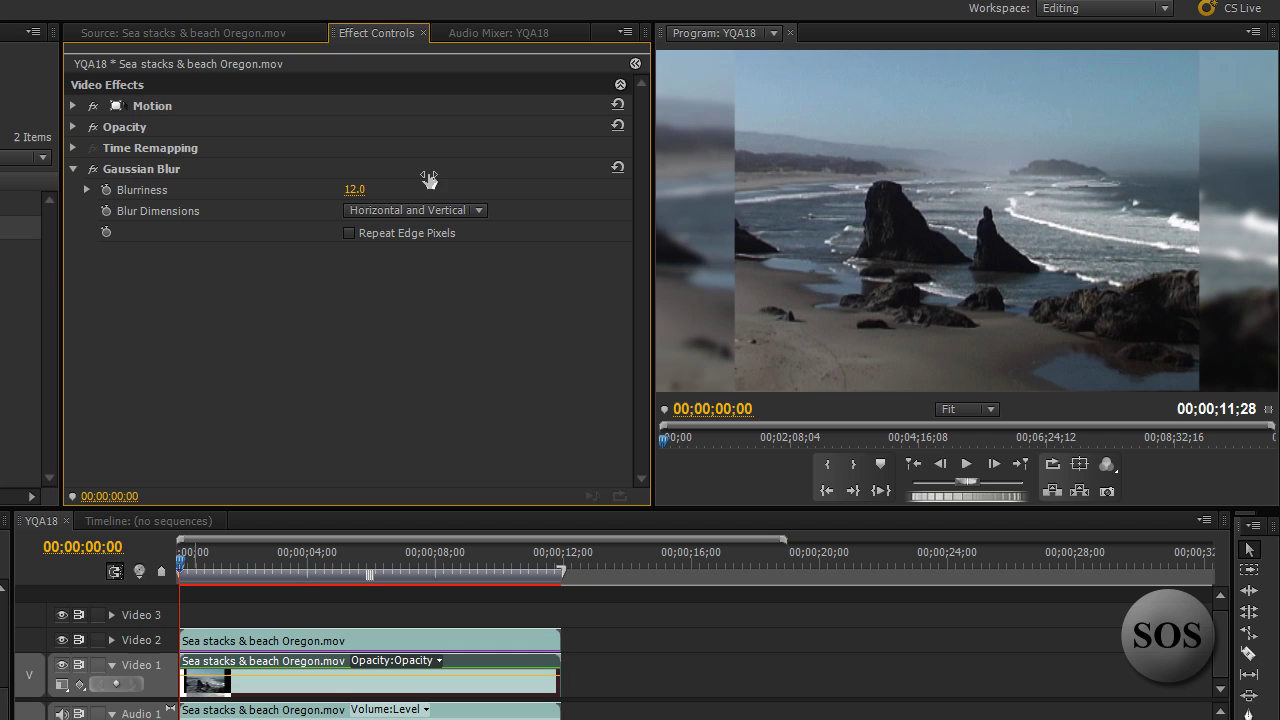
pyautogui.moveTo(424, 177); pyautogui.dragTo(423, 176)
pyautogui.click(150, 550)
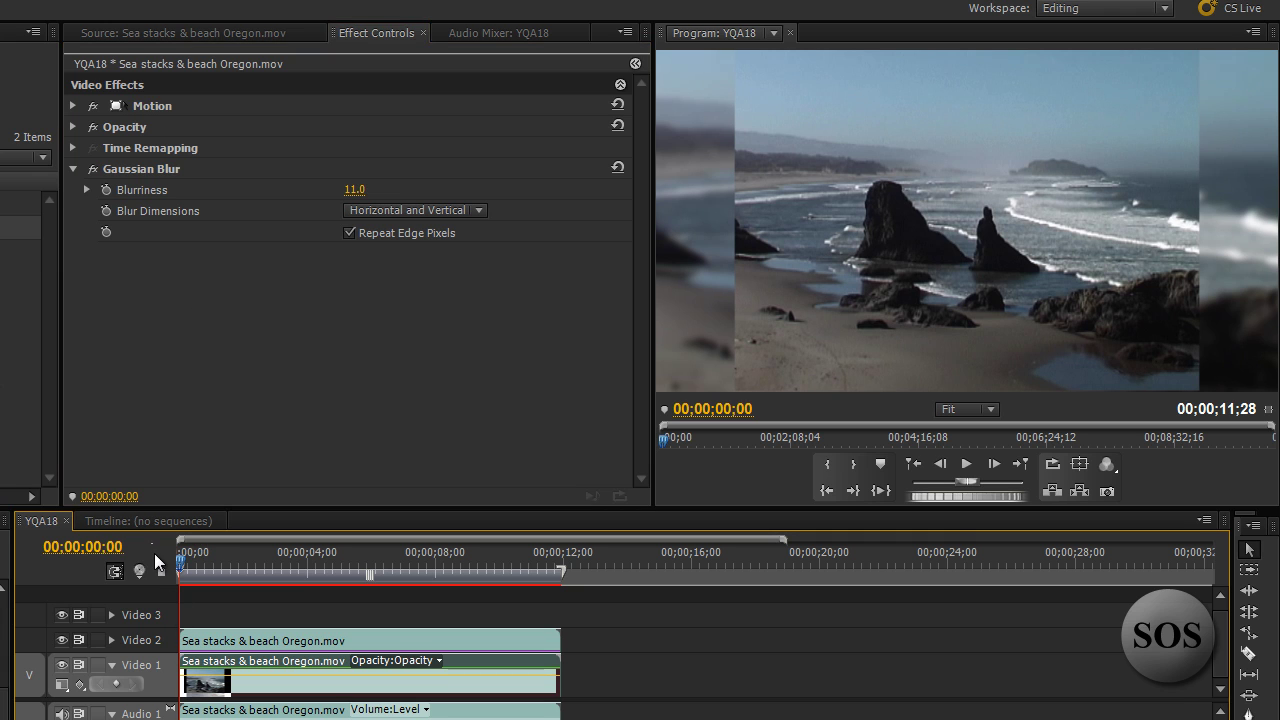
pyautogui.press('space')
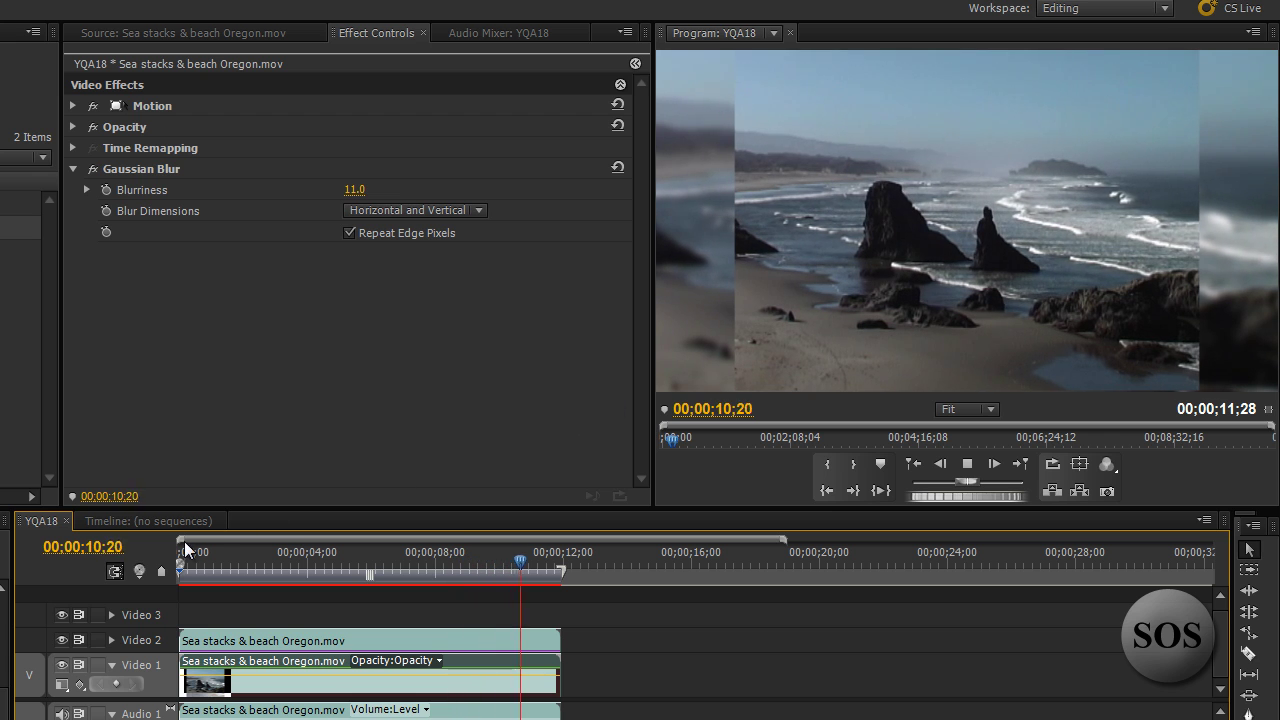
pyautogui.press('space')
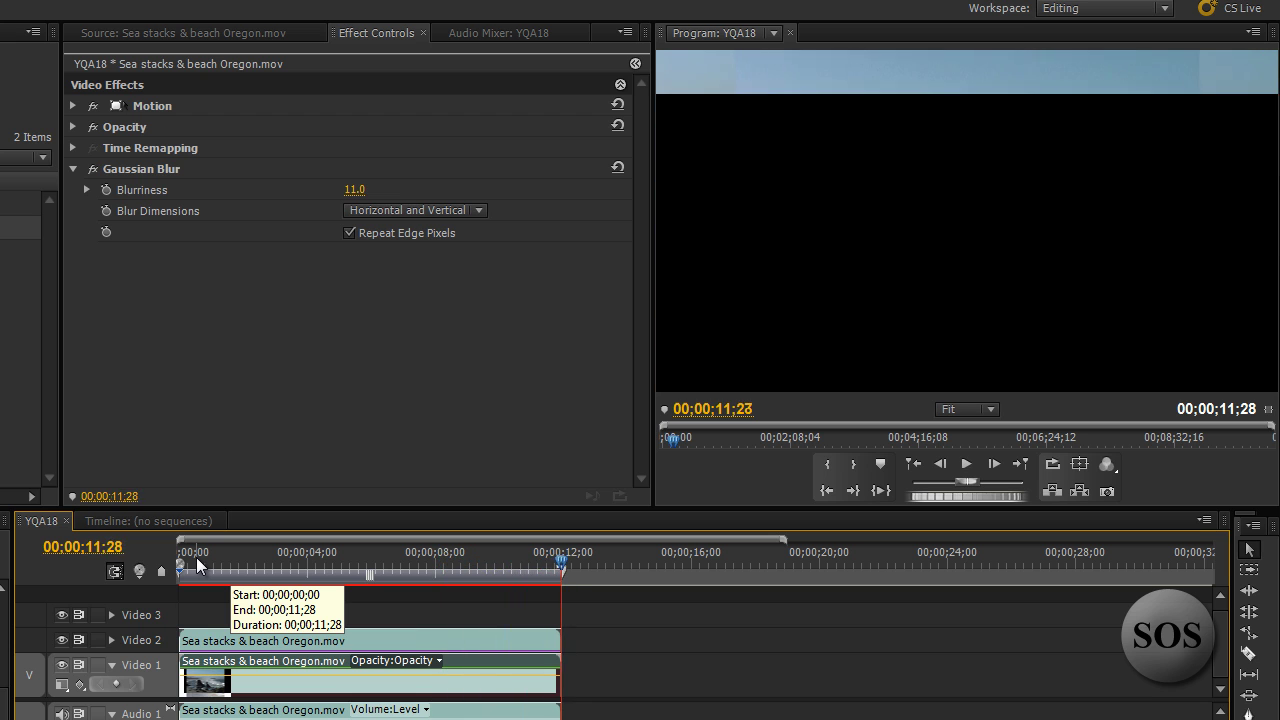
pyautogui.press('space')
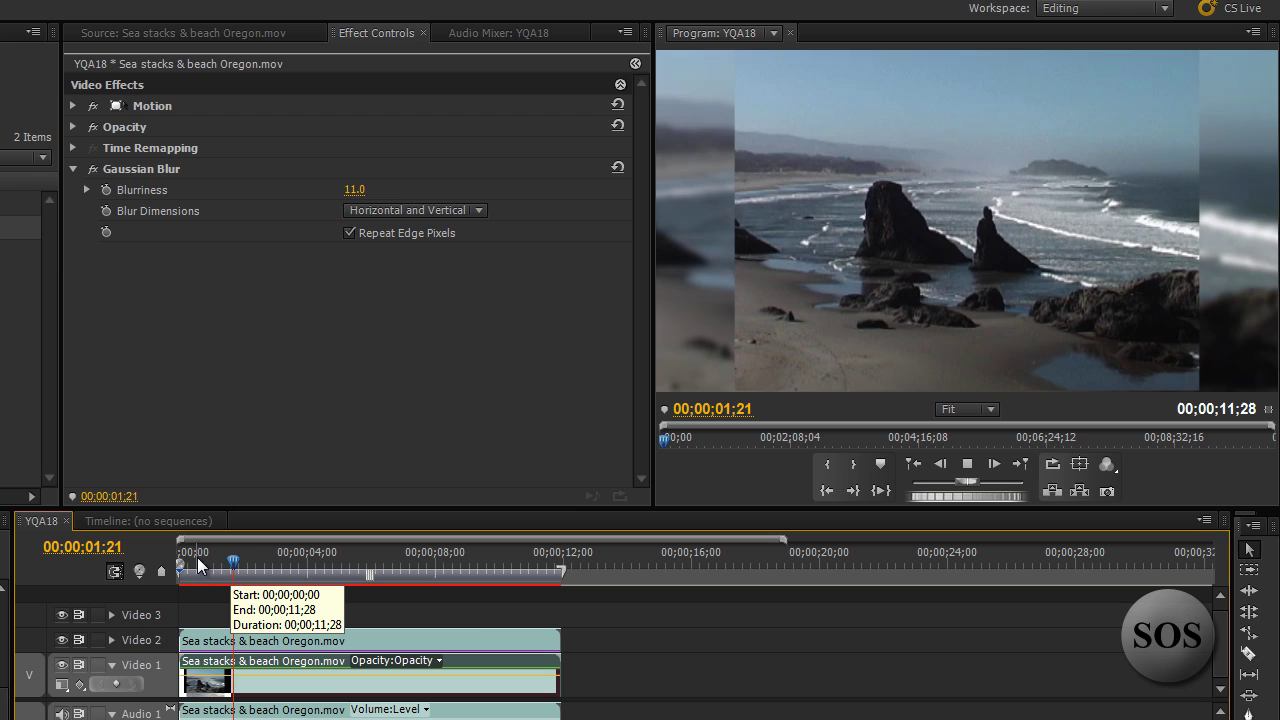